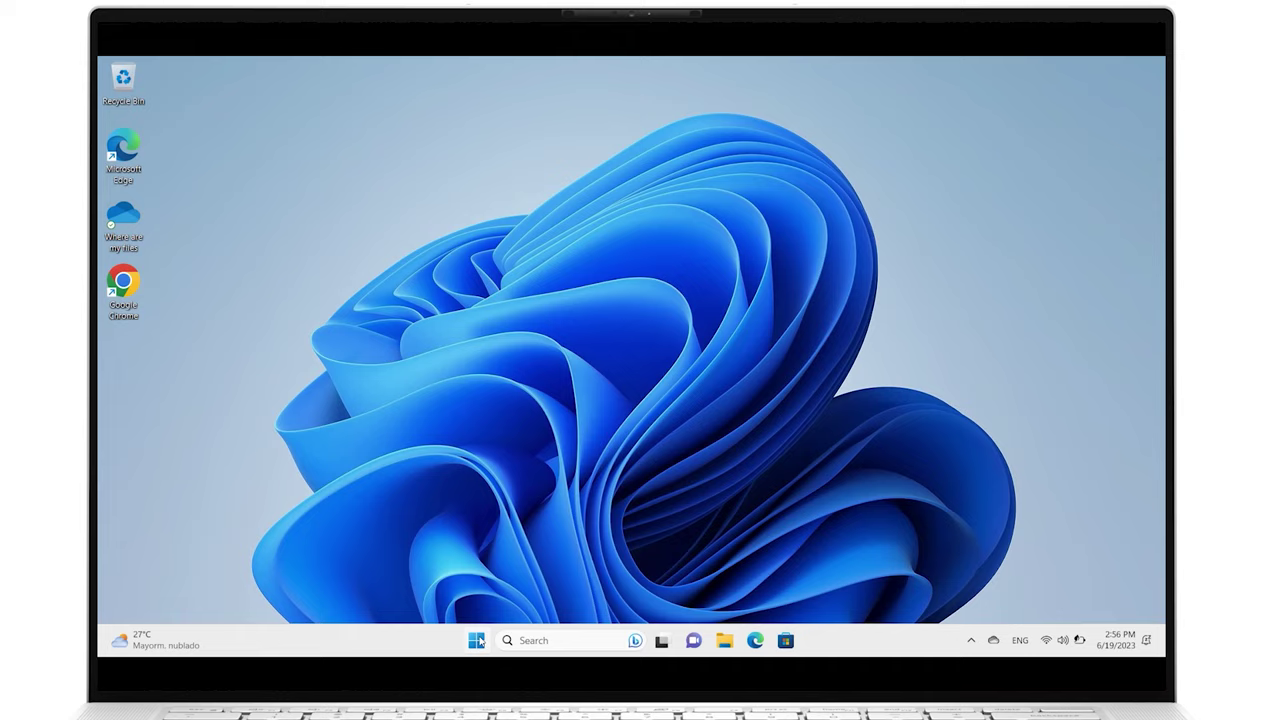
# Open Disk Management, the tool for creating and formatting hard disk partitions
pyautogui.click(329, 545)
pyautogui.write('create and format hard disk partitions')
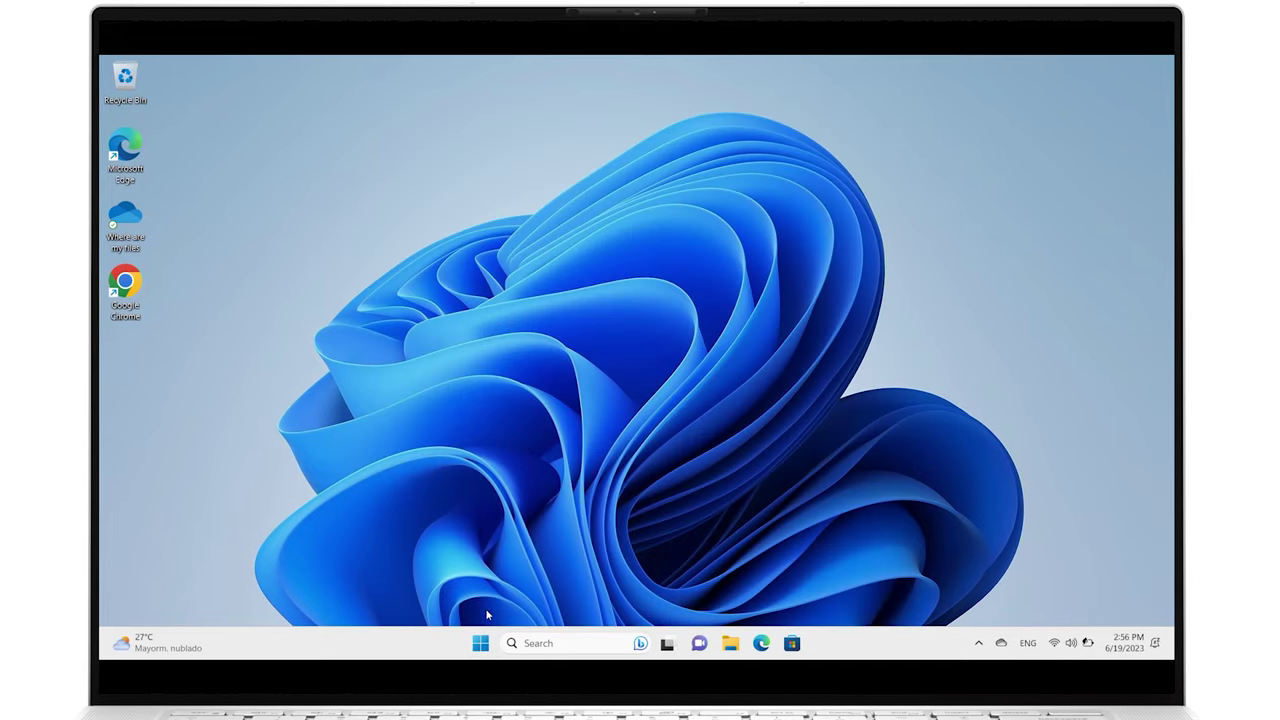
pyautogui.rightClick(481, 645)
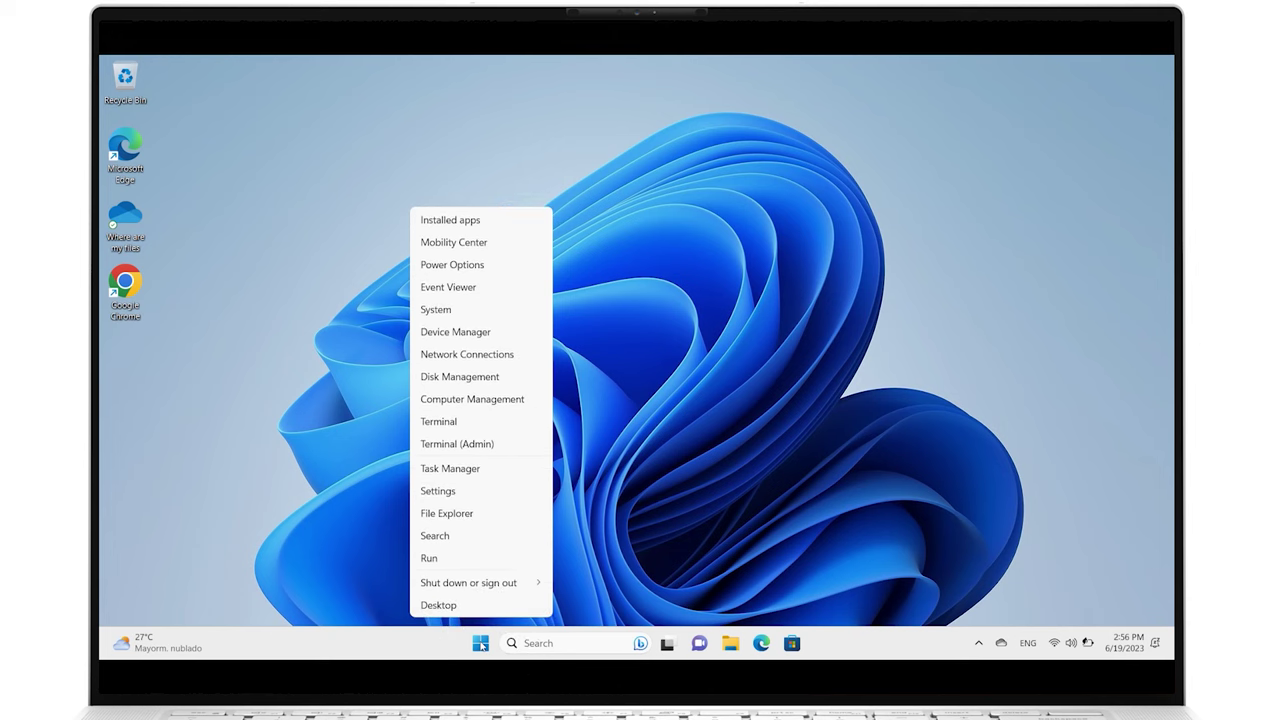
pyautogui.click(500, 376)
# Shrink the OS (C:) volume by 10240 MB to free up unallocated space on Disk 0
pyautogui.click(186, 186)
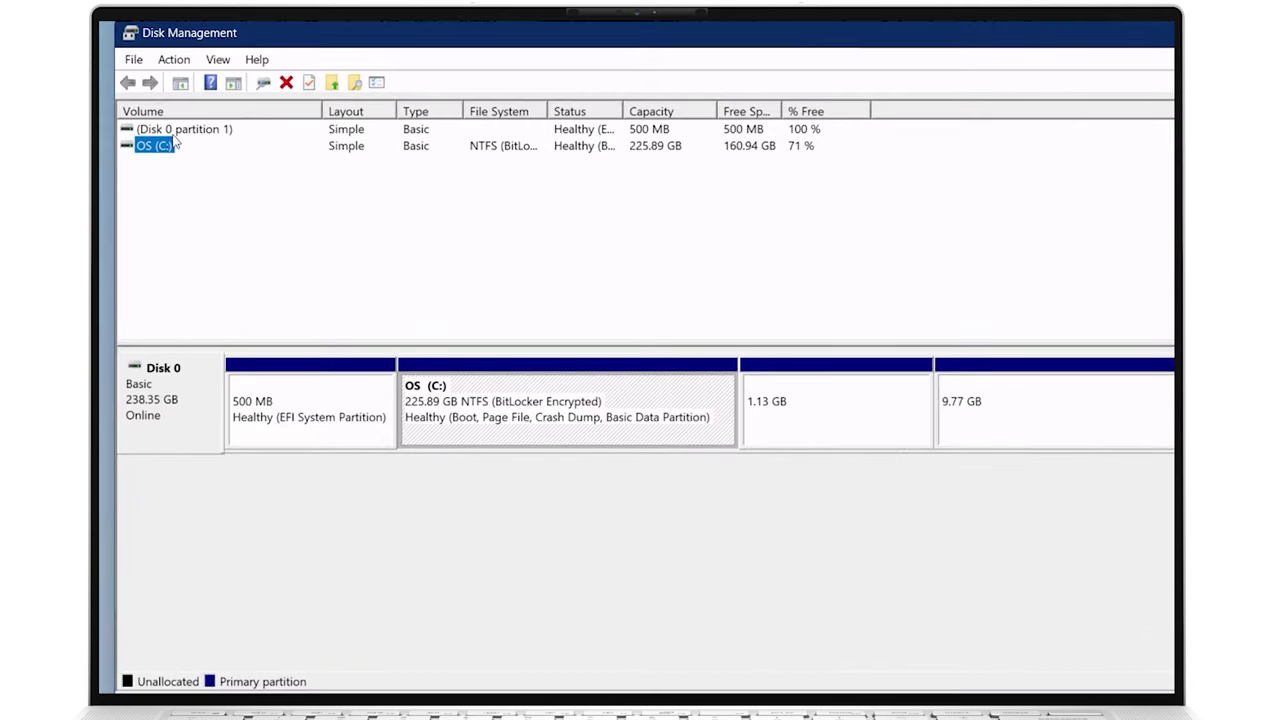
pyautogui.click(489, 429)
pyautogui.rightClick(163, 148)
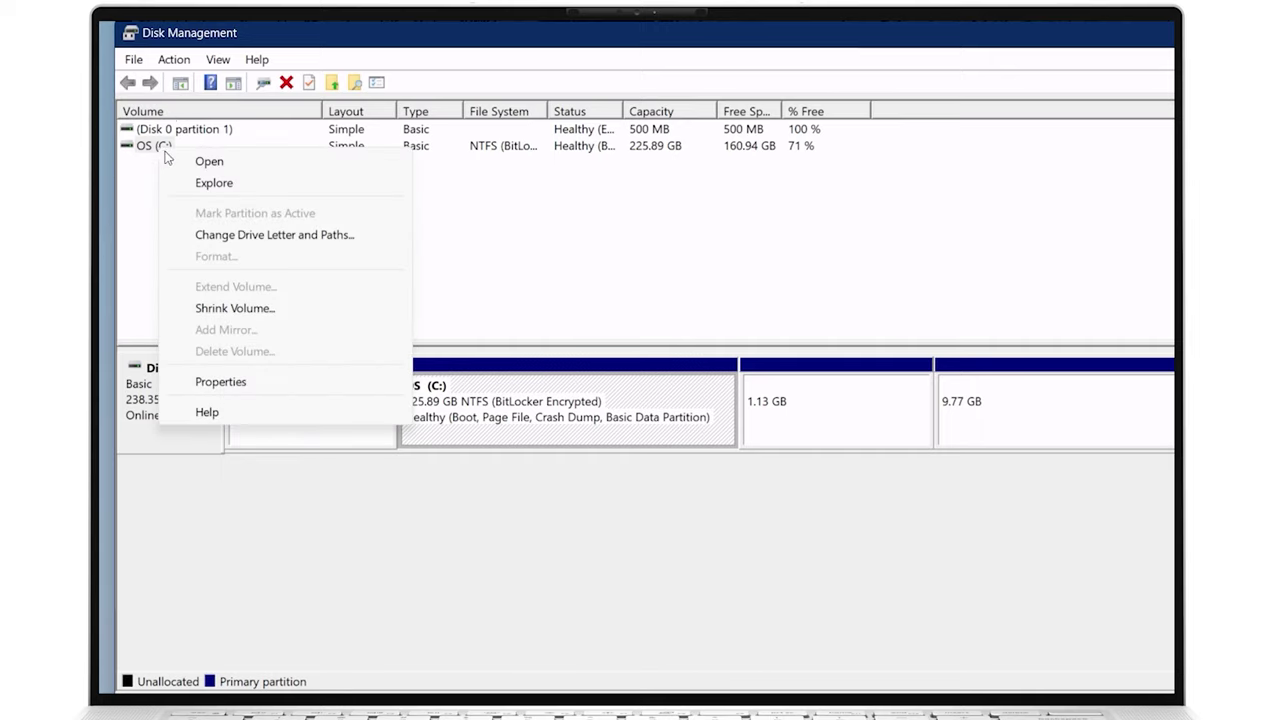
pyautogui.click(273, 321)
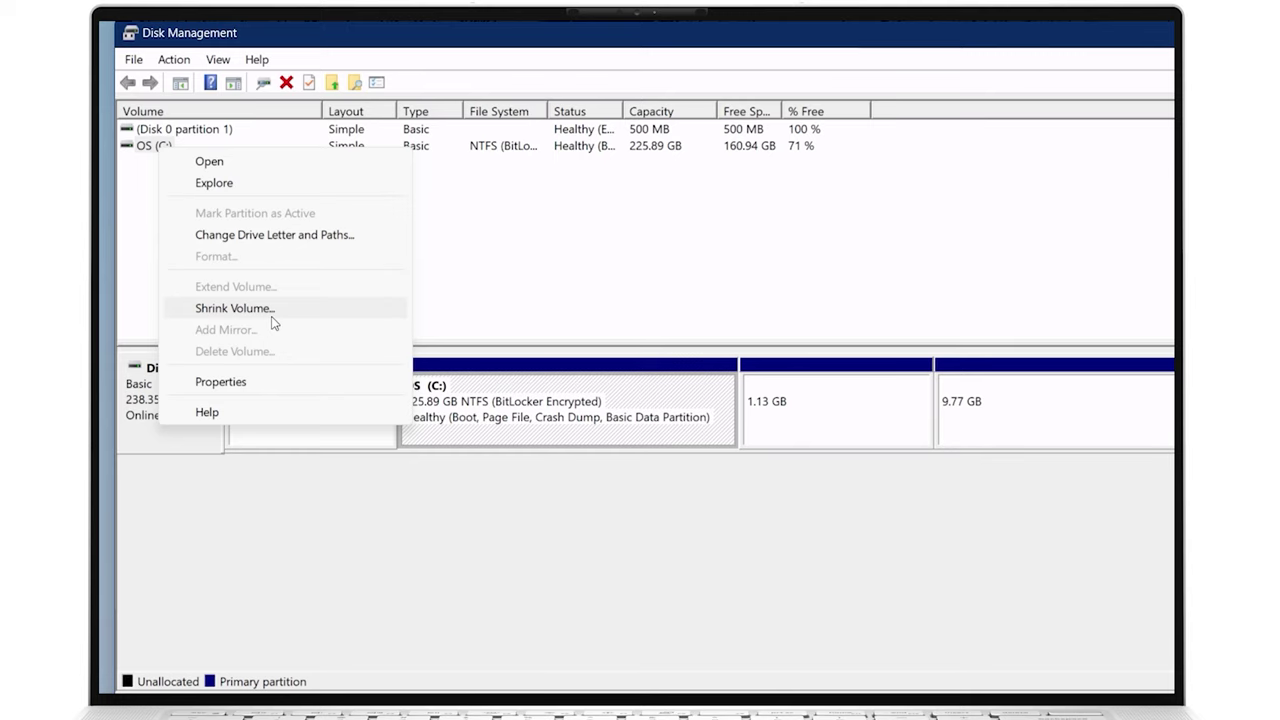
pyautogui.click(273, 309)
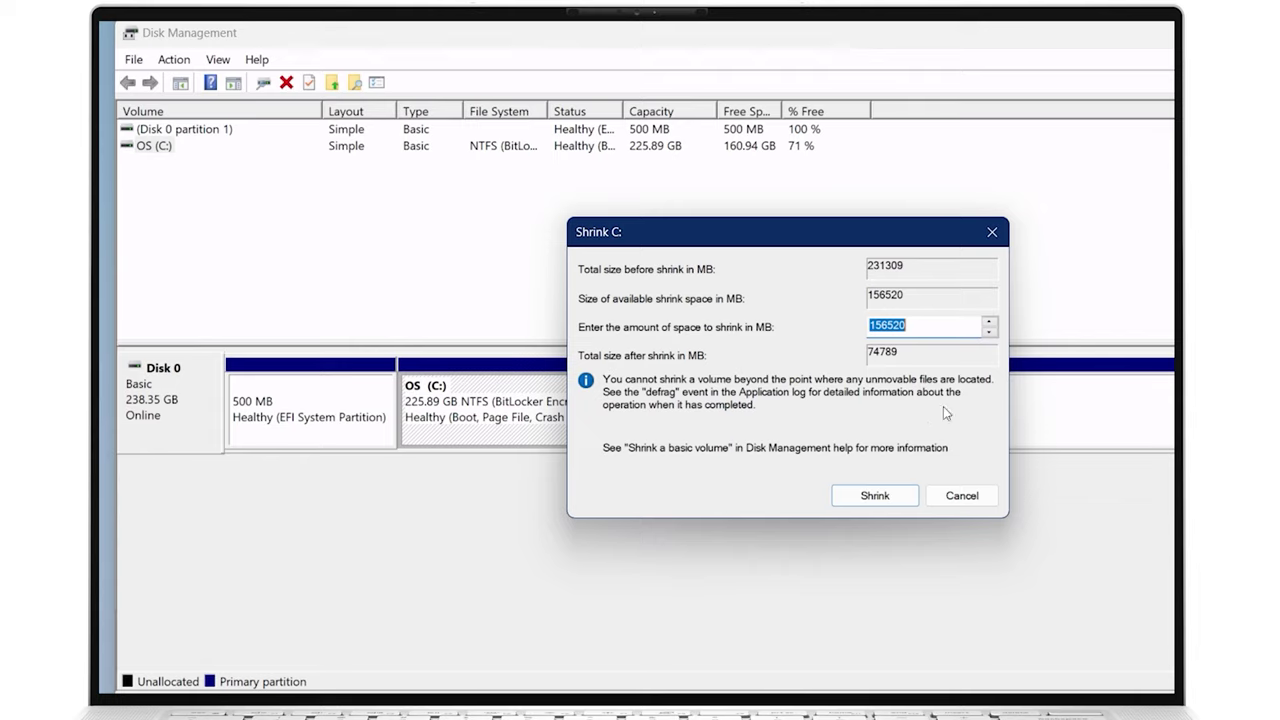
pyautogui.write('10240')
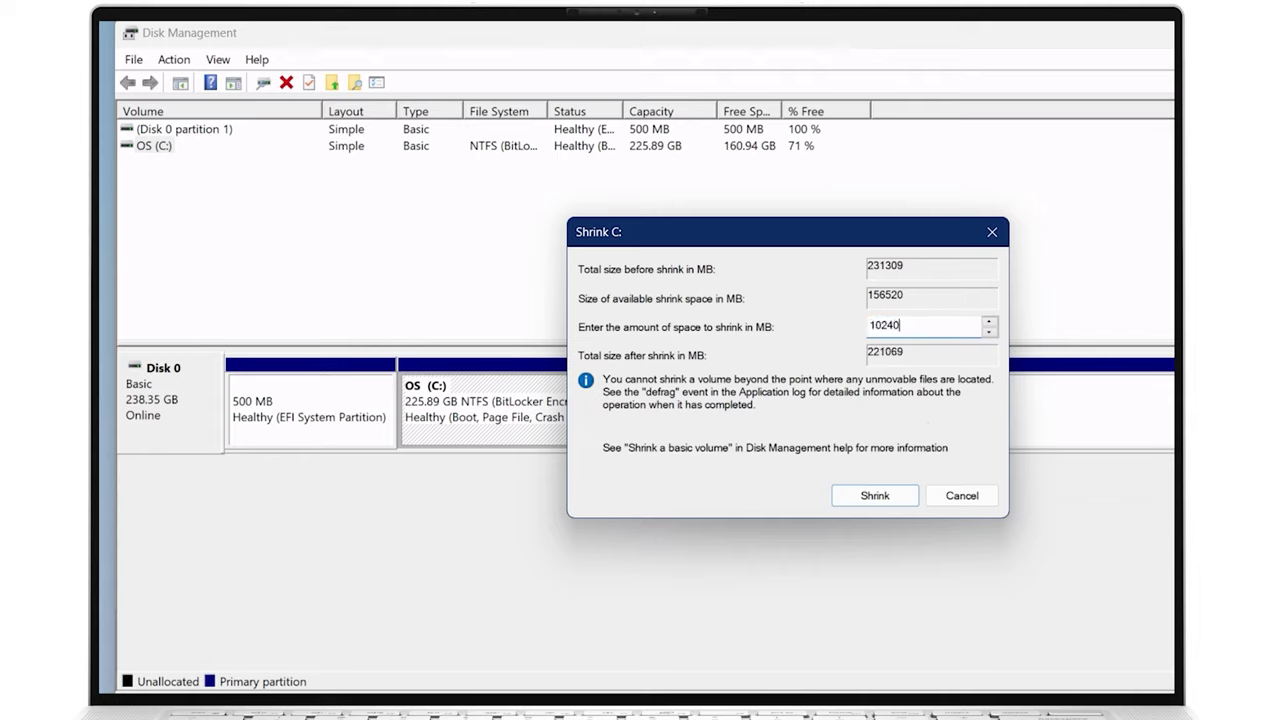
pyautogui.click(896, 497)
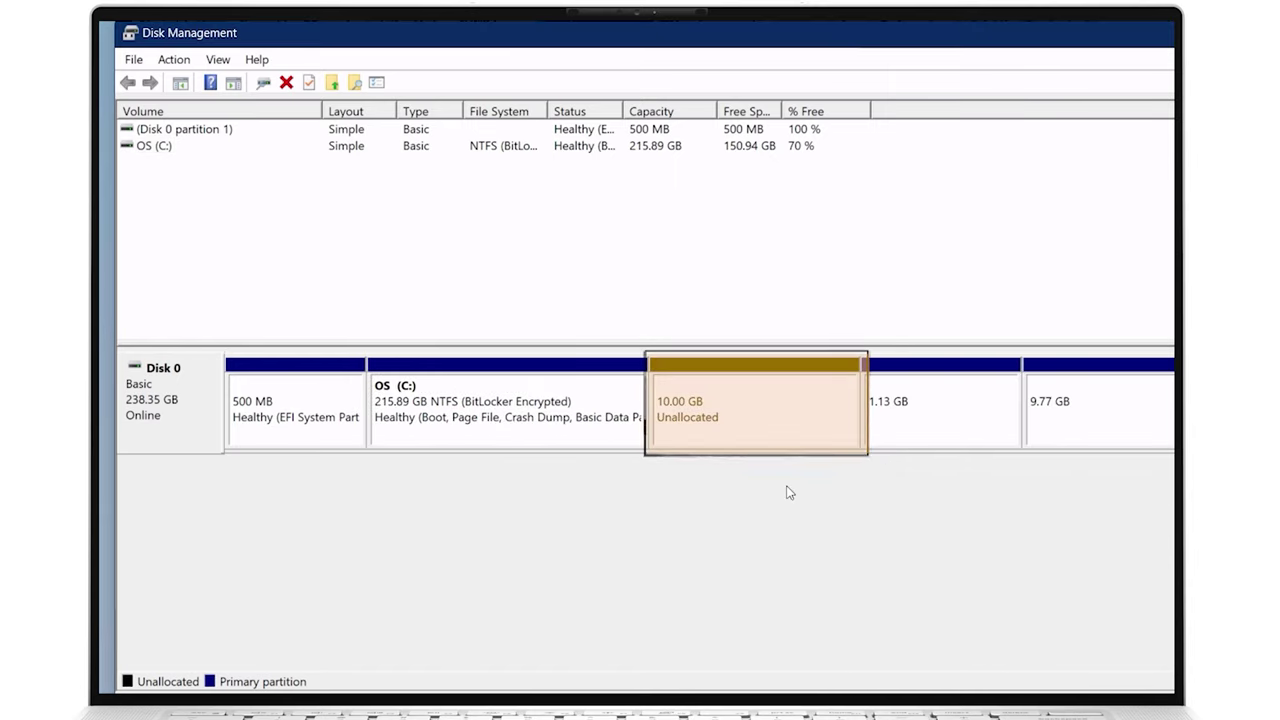
# Start a new simple volume in the 10.00 GB unallocated space with a size of 10239 MB and drive letter D
pyautogui.rightClick(754, 419)
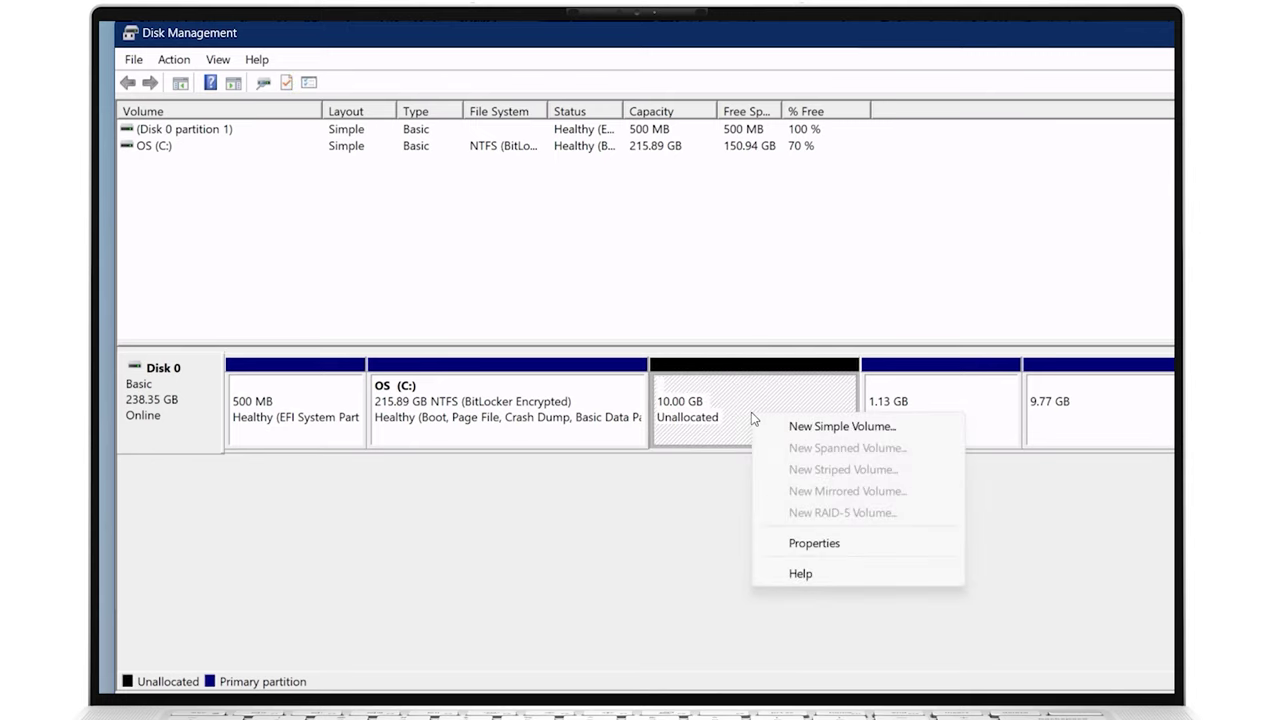
pyautogui.click(805, 428)
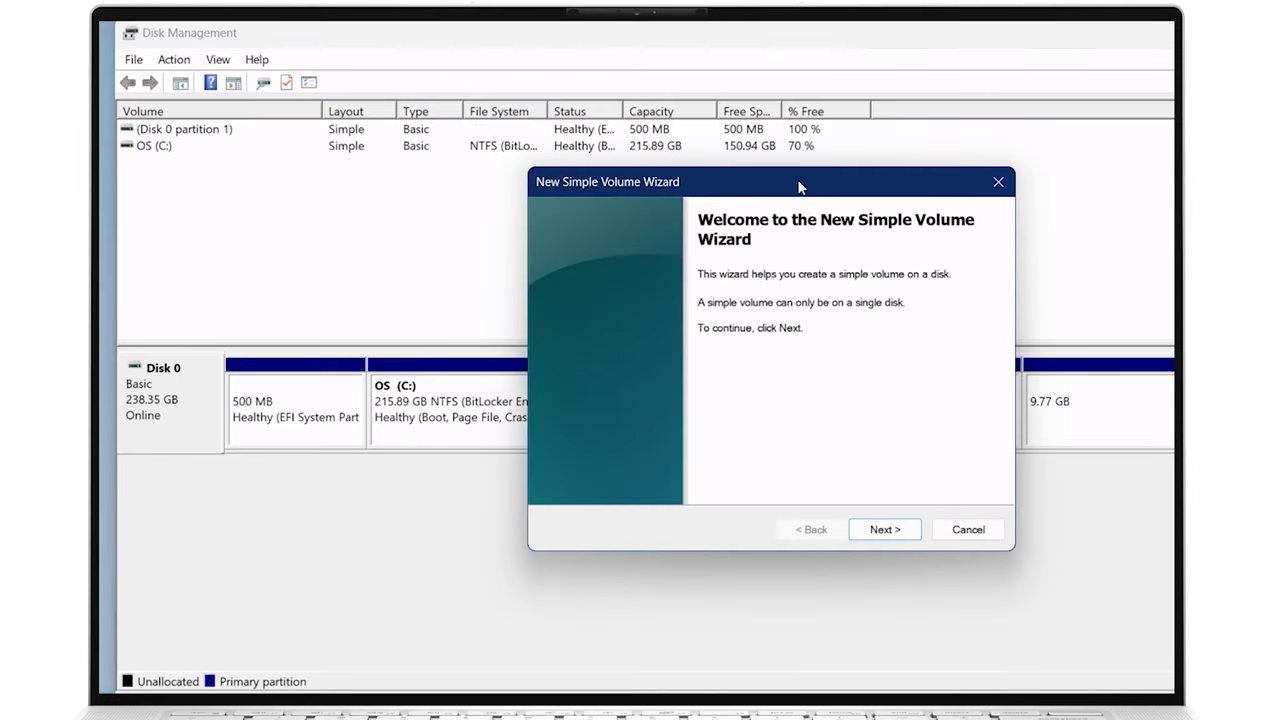
pyautogui.click(897, 527)
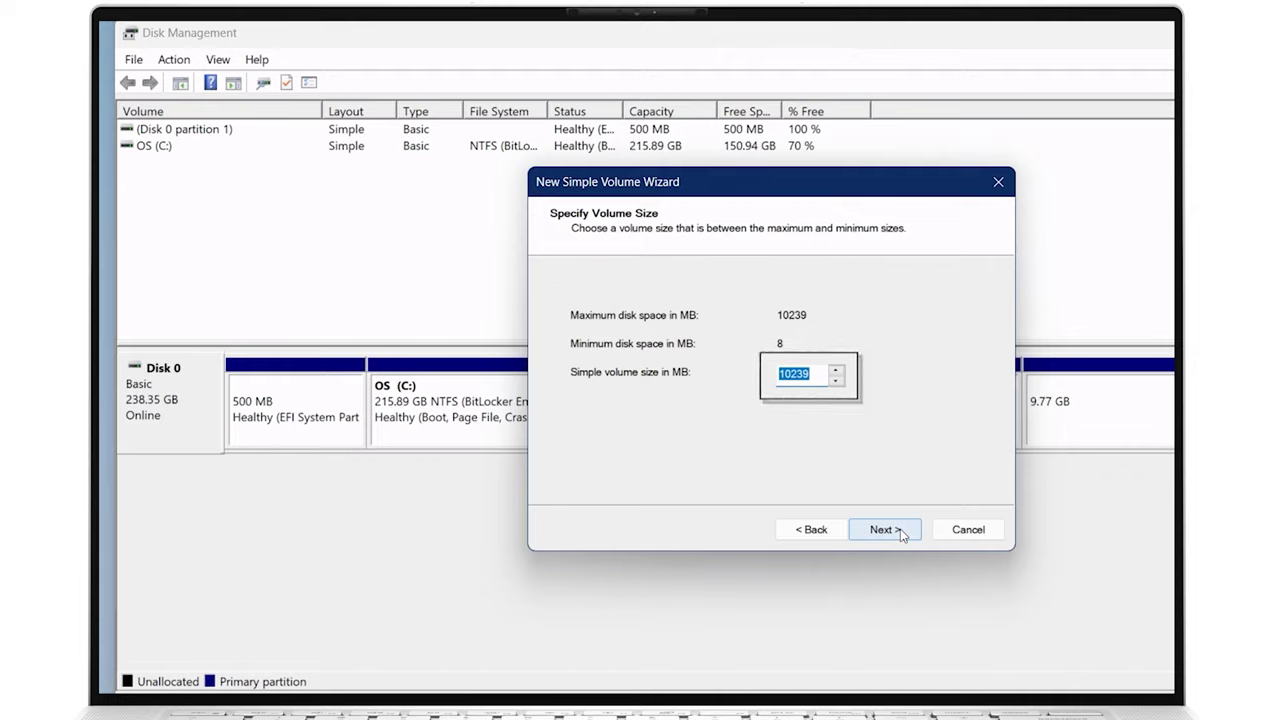
pyautogui.click(885, 530)
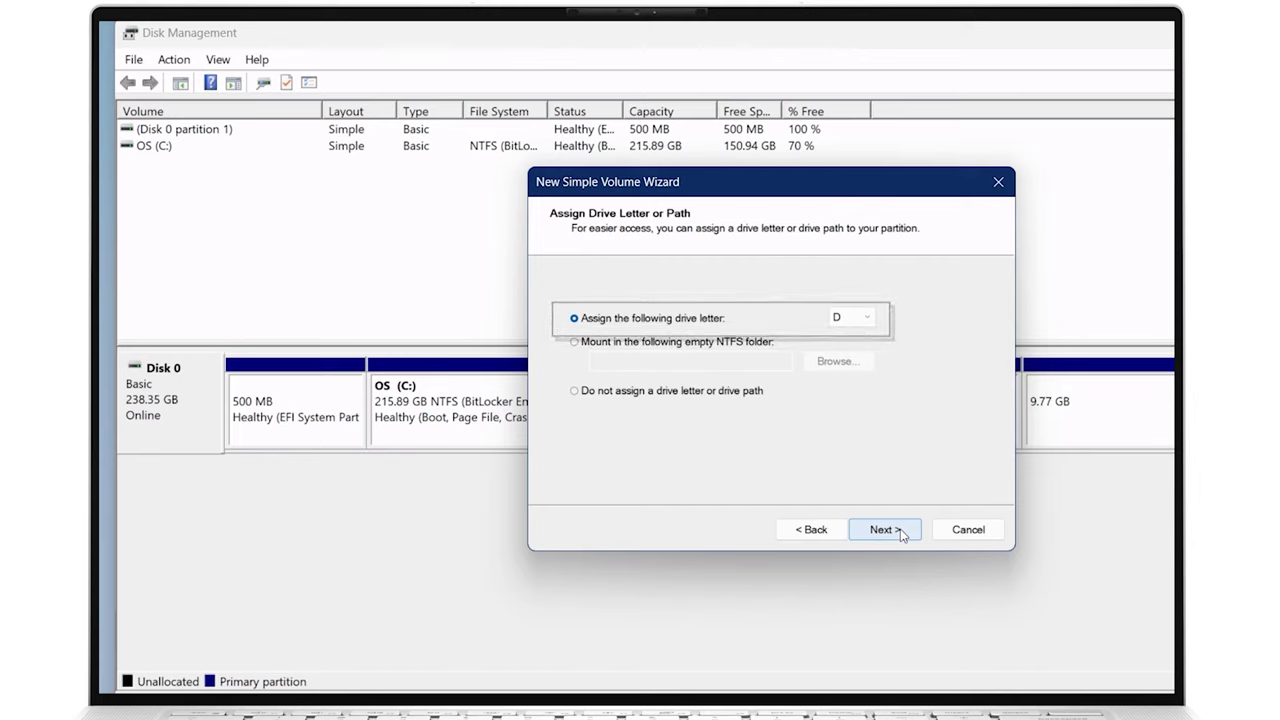
pyautogui.click(901, 534)
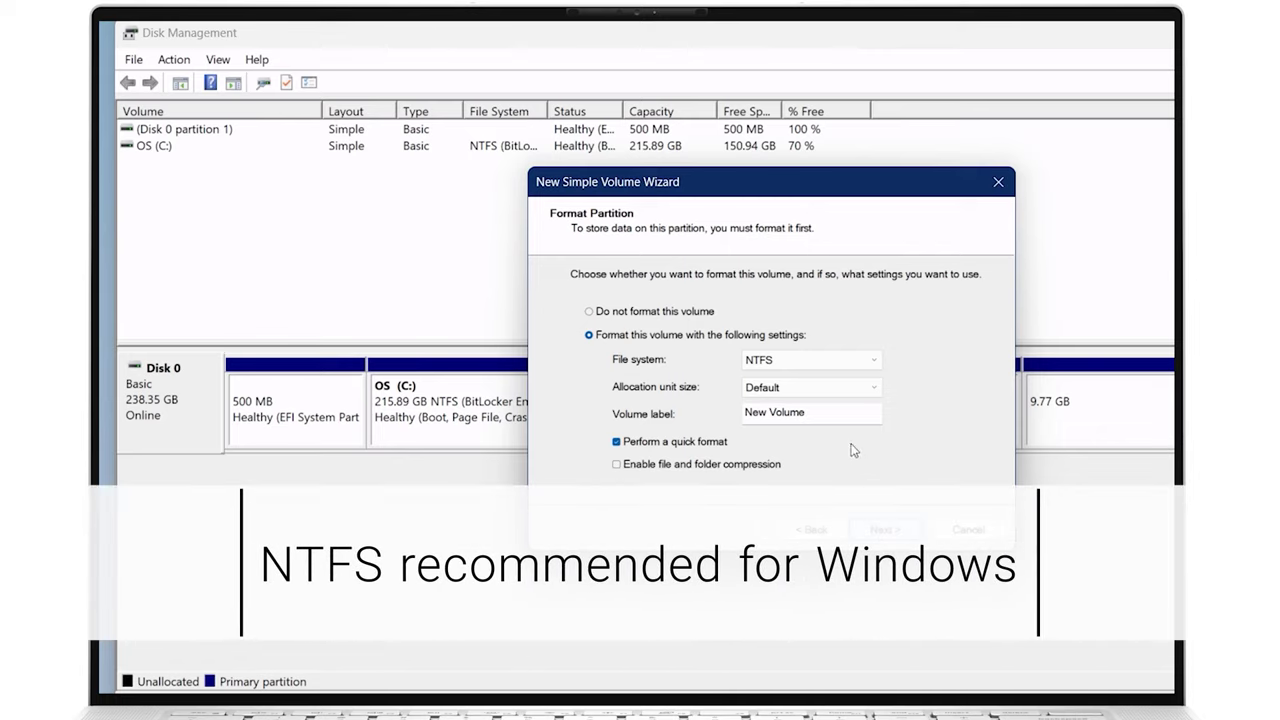
# Label the new volume Data Backup, keep NTFS, default allocation unit size and quick format, and finish creating it
pyautogui.moveTo(824, 418); pyautogui.dragTo(742, 413)
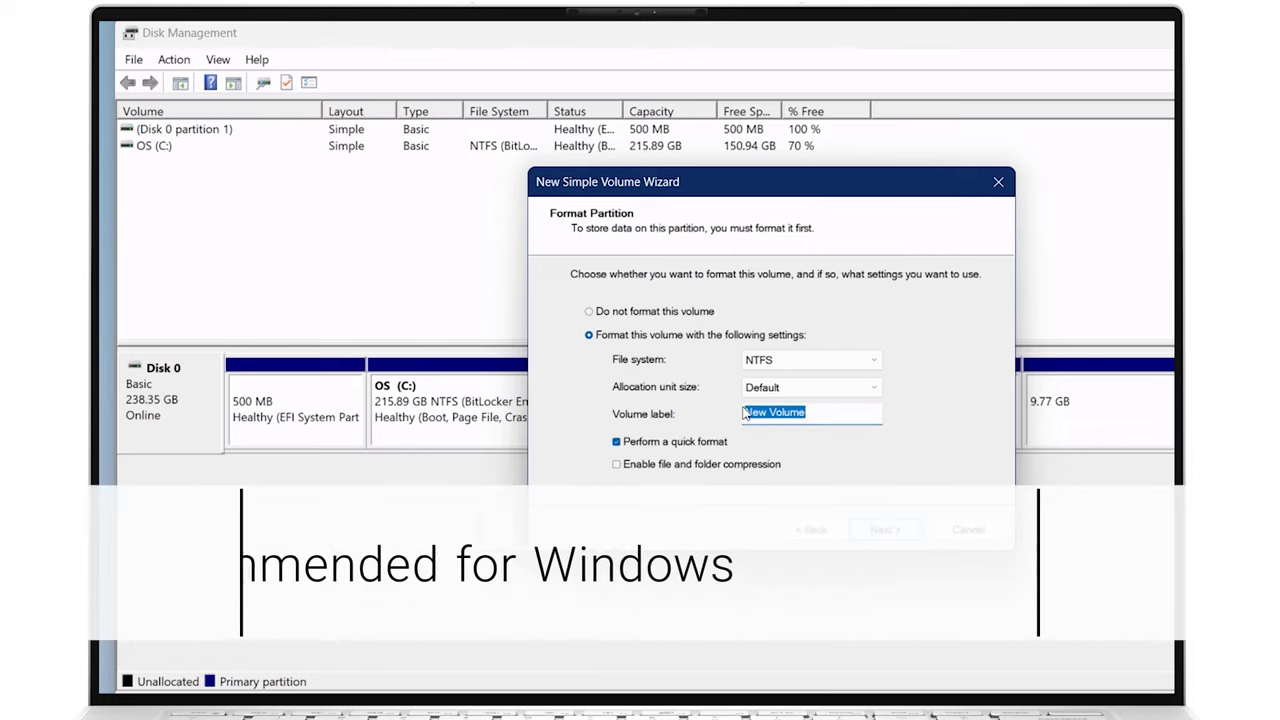
pyautogui.write('Data Backup')
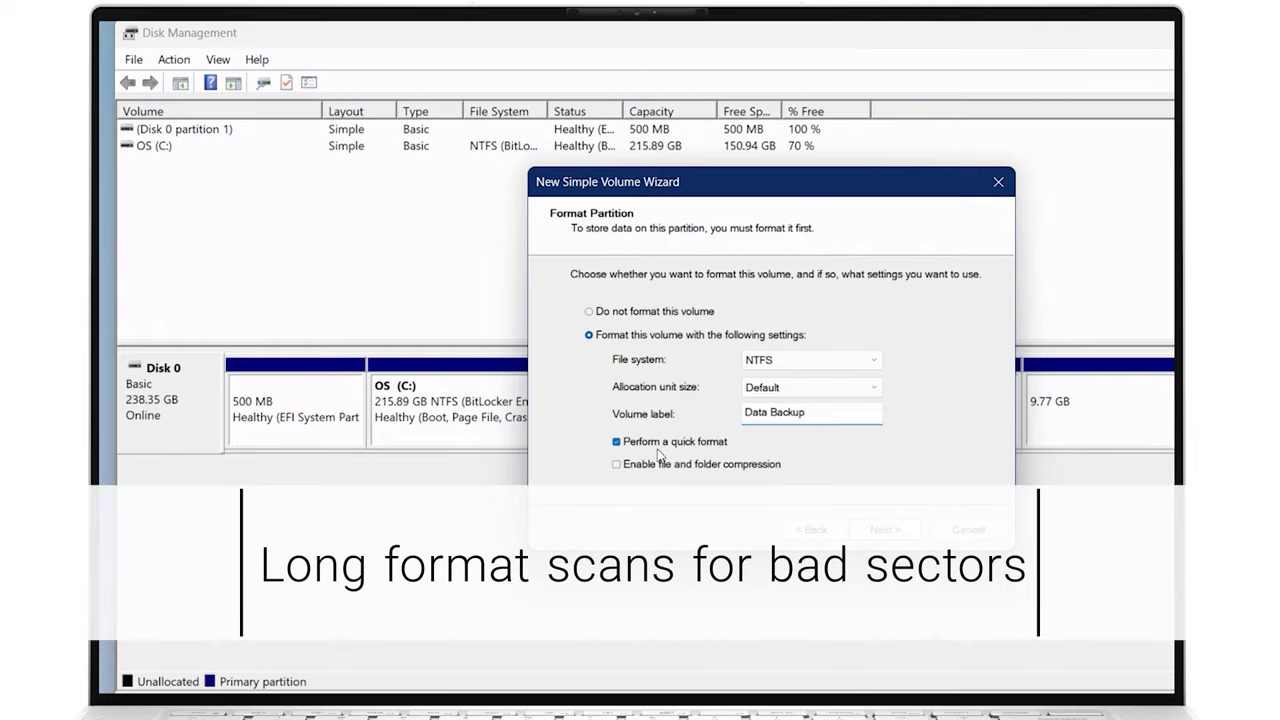
pyautogui.click(886, 529)
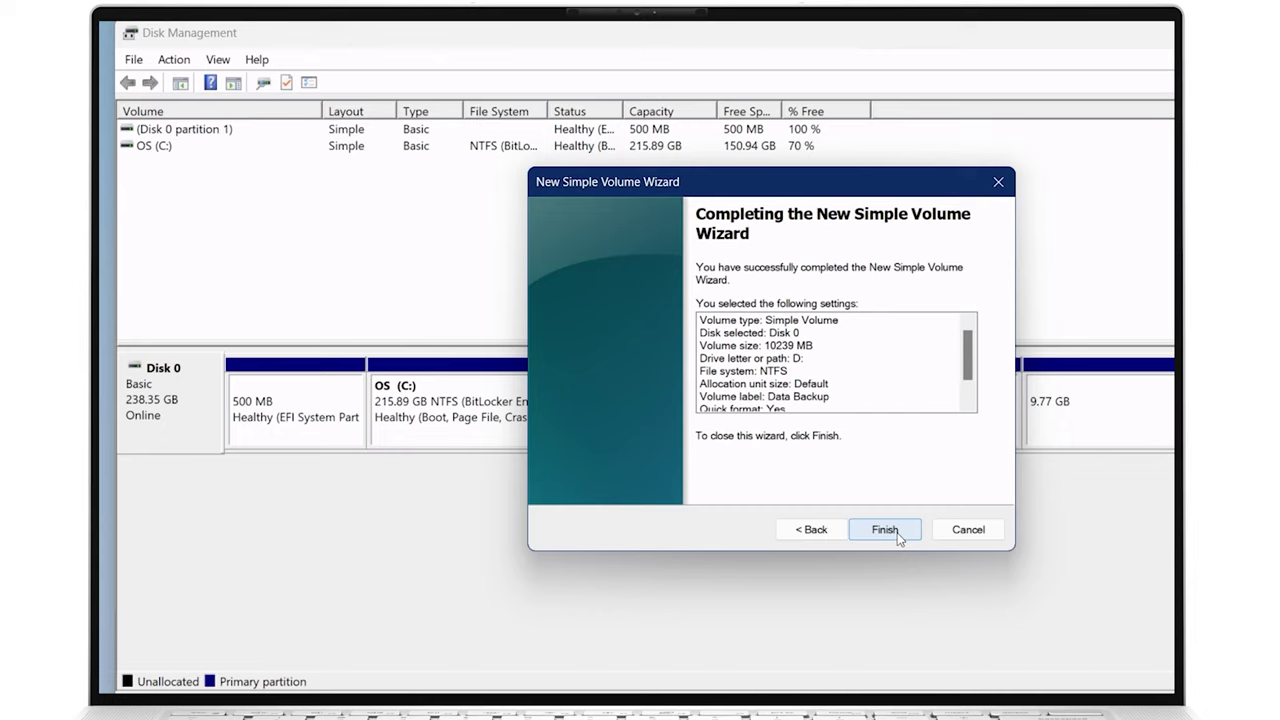
pyautogui.click(885, 530)
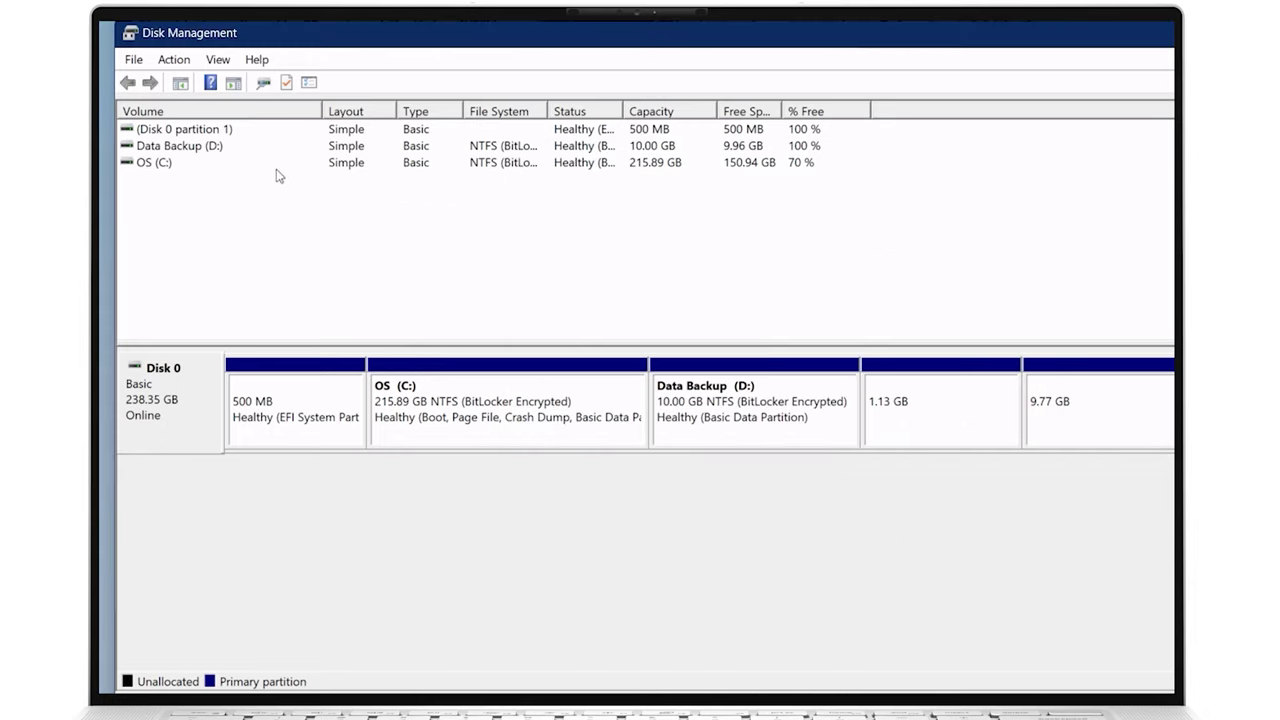
# Select the Data Backup (D:) volume and view the computer's drives under This PC in File Explorer
pyautogui.click(213, 153)
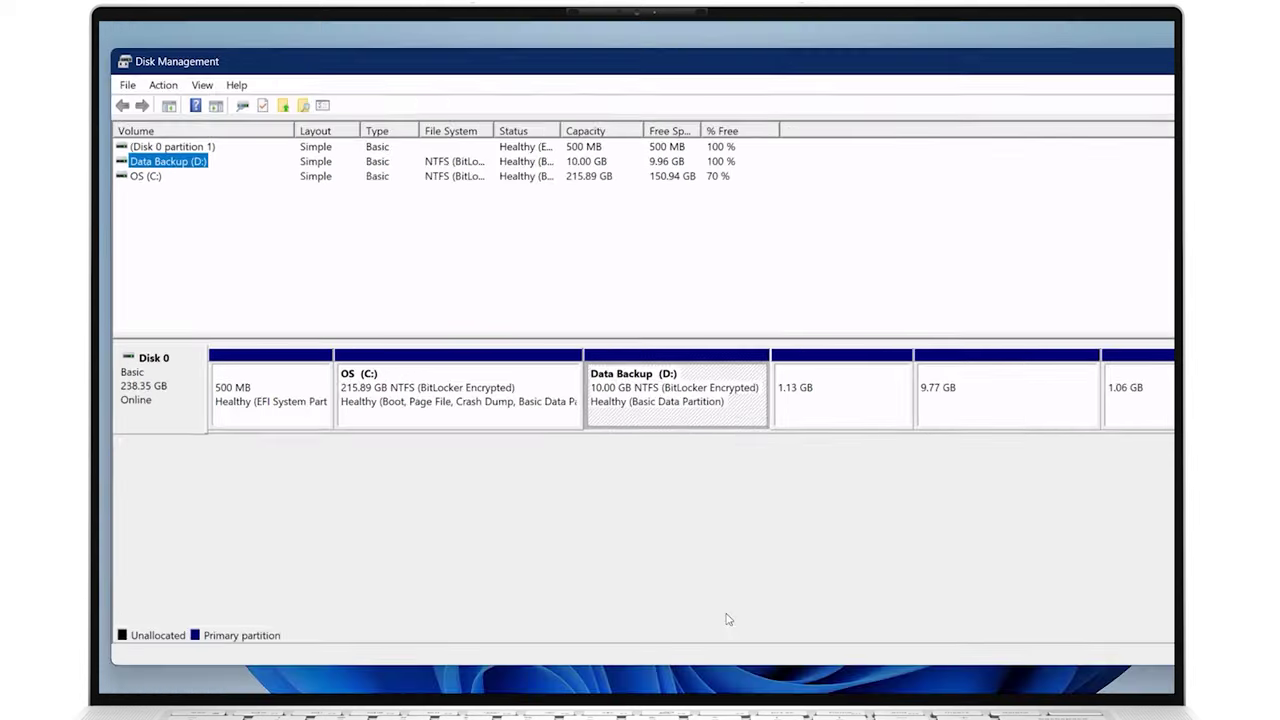
pyautogui.click(720, 672)
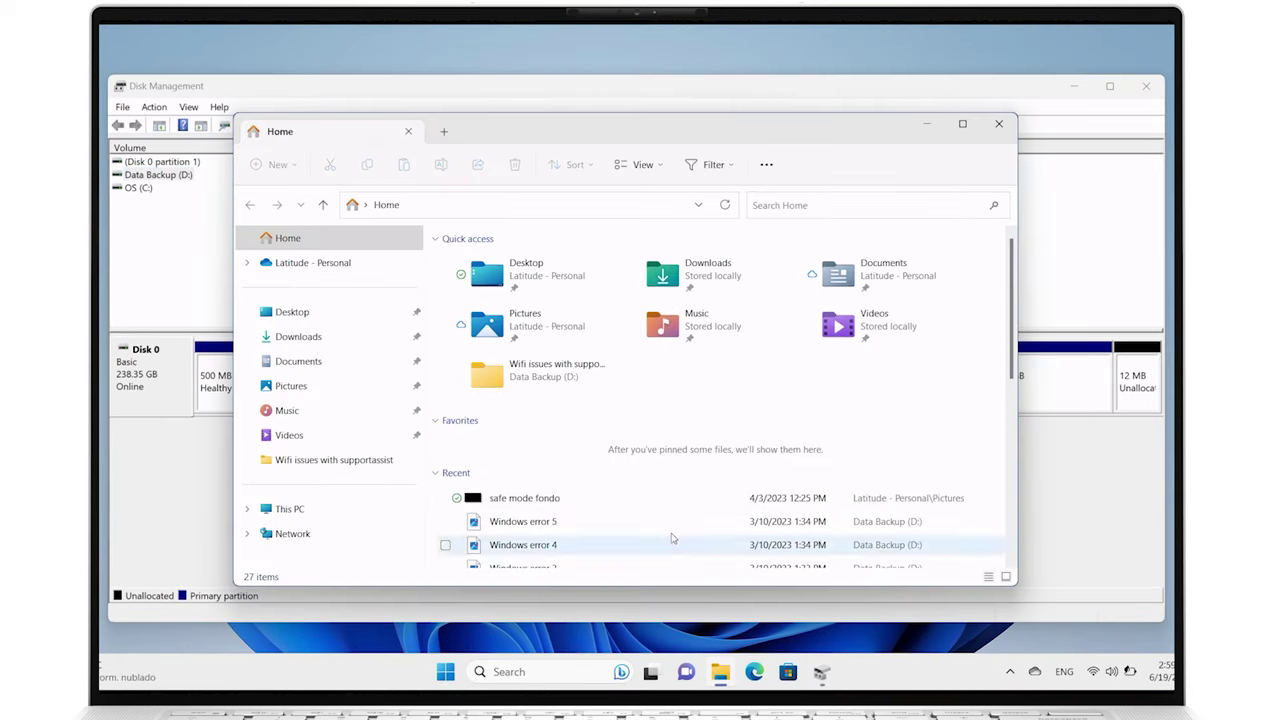
pyautogui.click(310, 507)
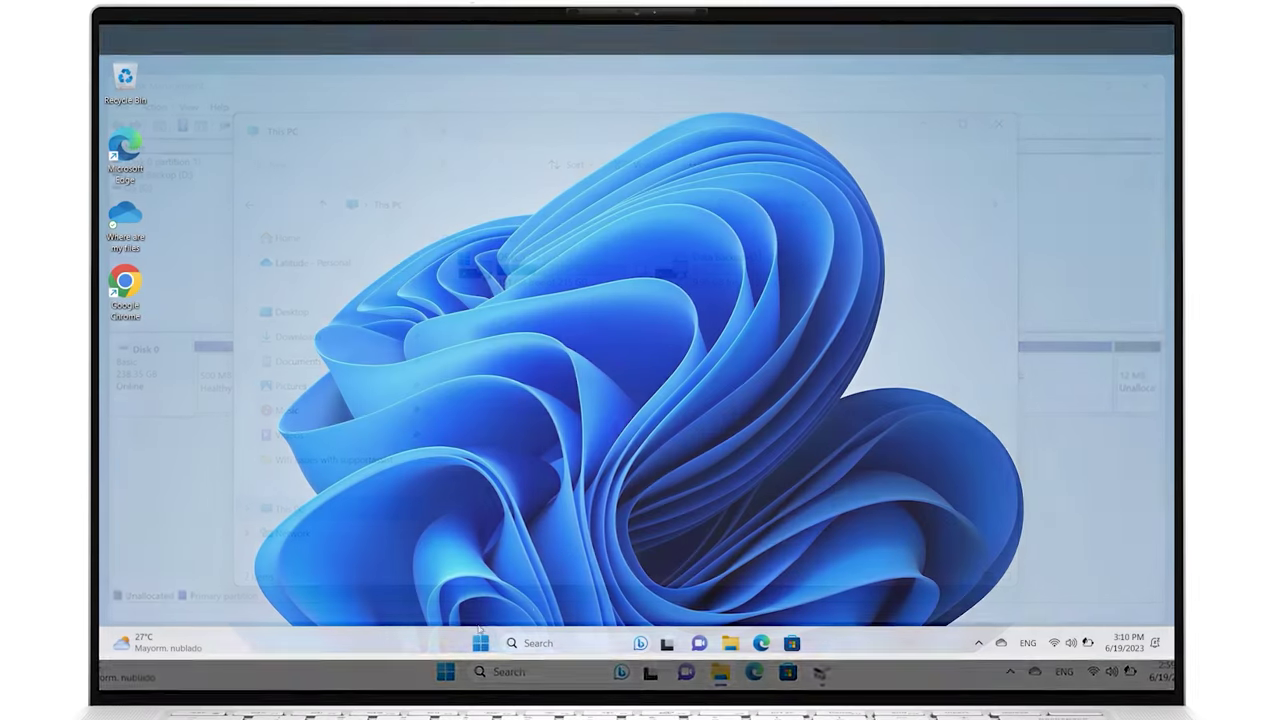
# Reopen Disk Management and delete the Data Backup (D:) volume, accepting the loss of its BitLocker-encrypted data
pyautogui.click(482, 644)
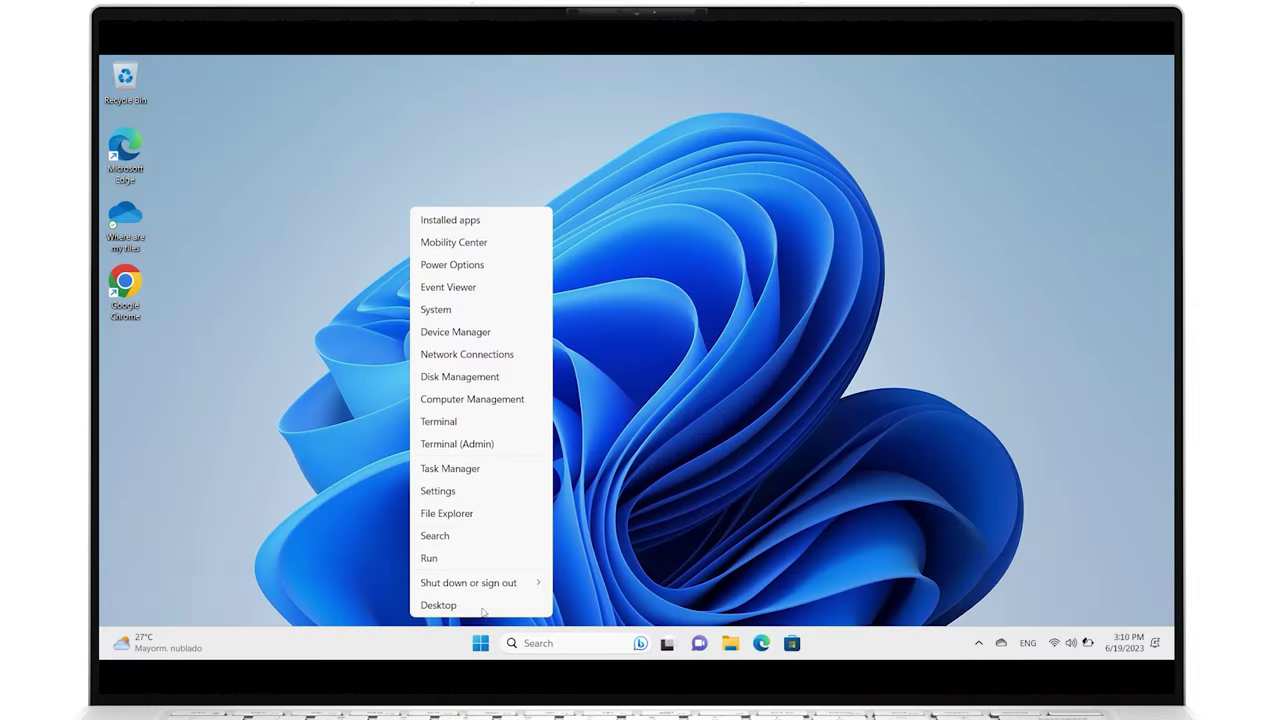
pyautogui.click(482, 378)
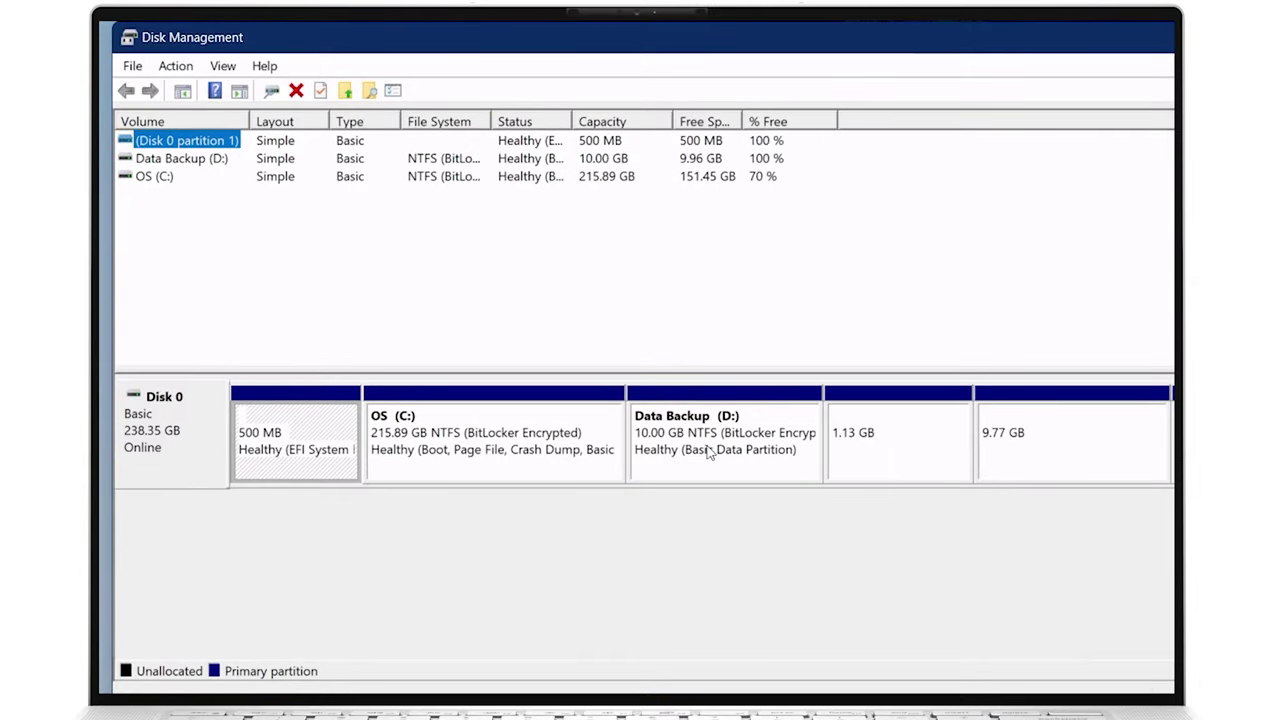
pyautogui.rightClick(709, 452)
pyautogui.rightClick(708, 452)
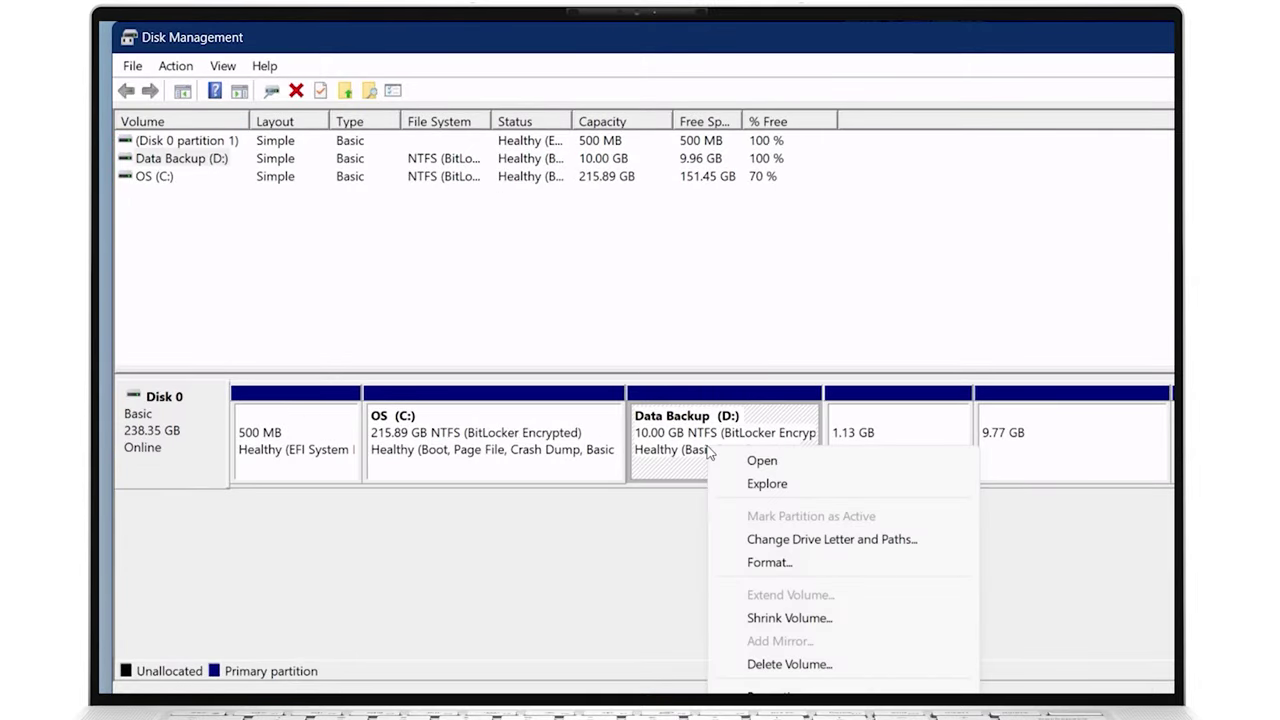
pyautogui.click(800, 665)
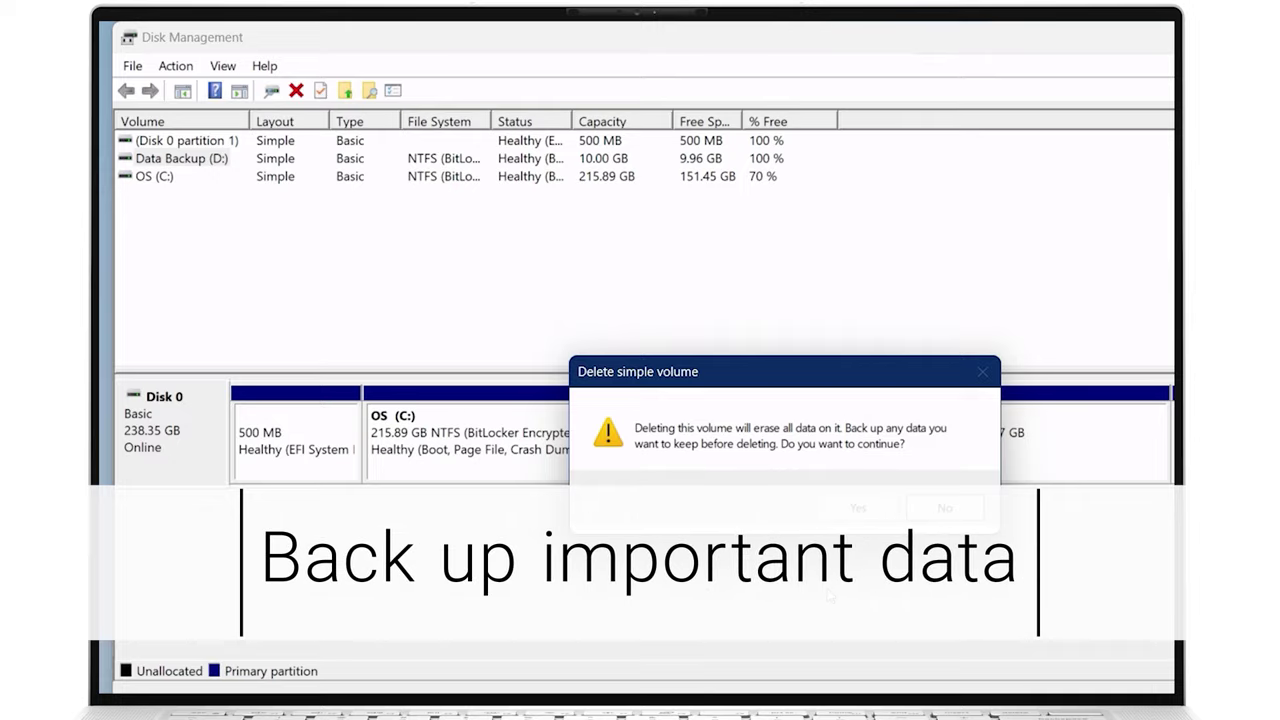
pyautogui.click(872, 511)
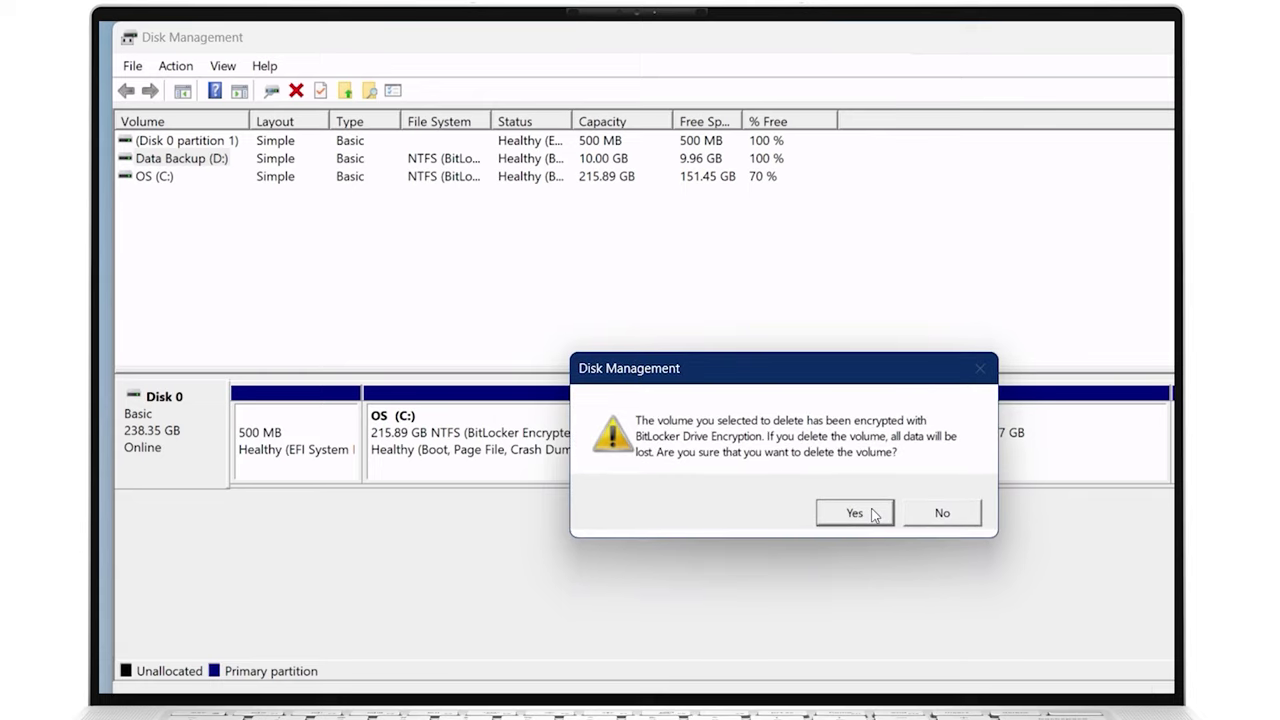
pyautogui.click(873, 514)
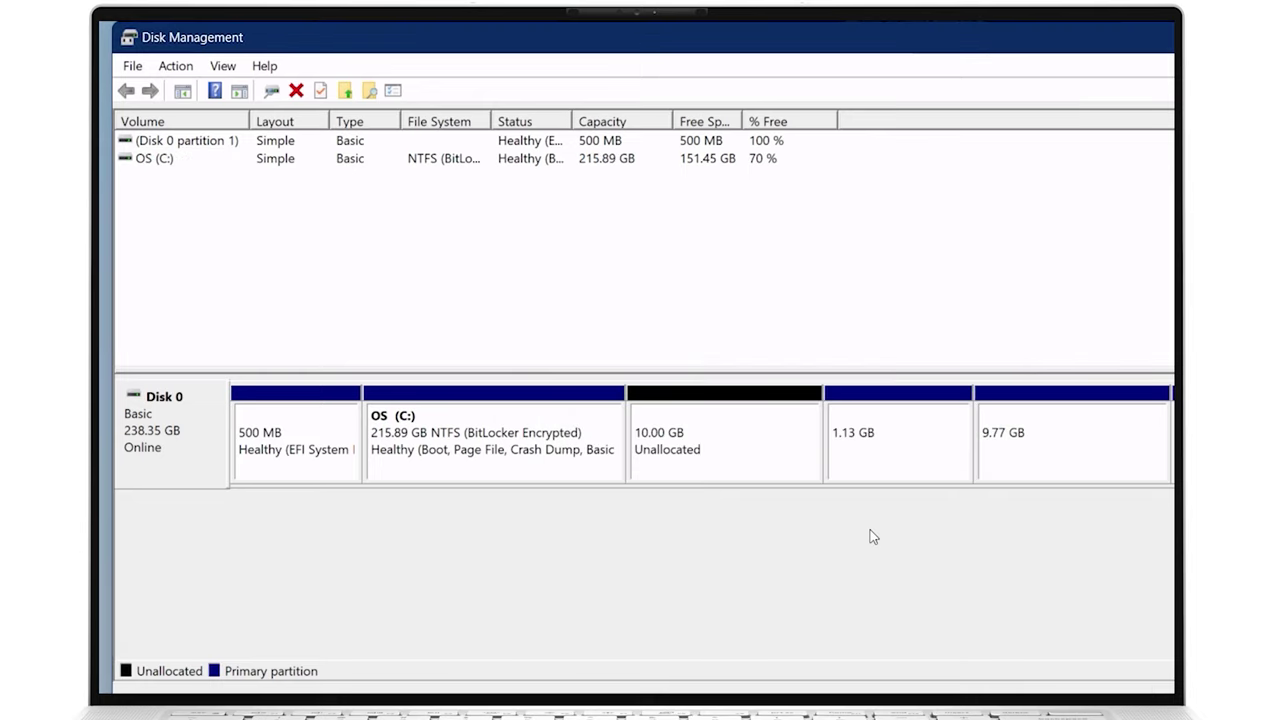